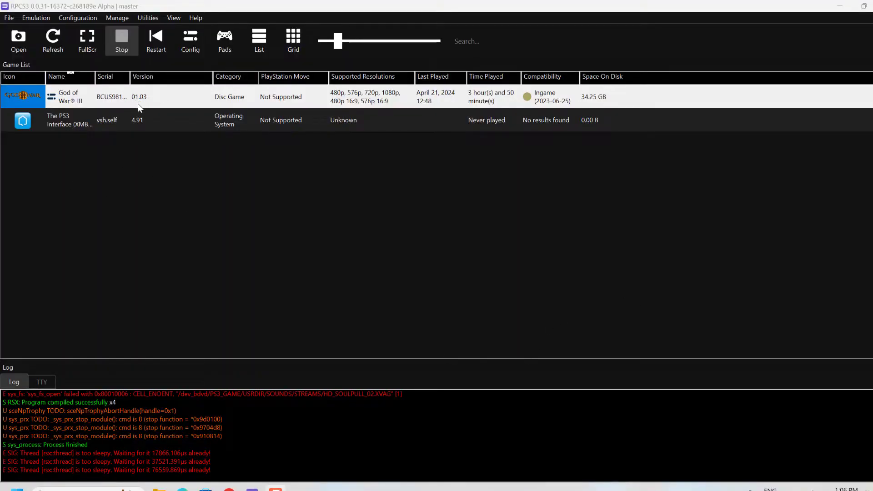
Step: Check the BCUS98111 update folder in the package installation file picker and cancel without installing anything
{"action": "left_click", "coordinate": [9, 18]}
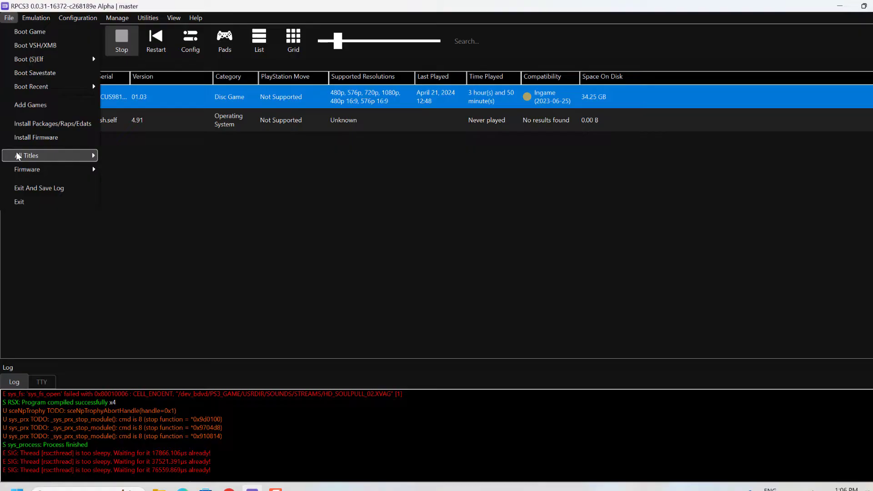
{"action": "left_click", "coordinate": [30, 124]}
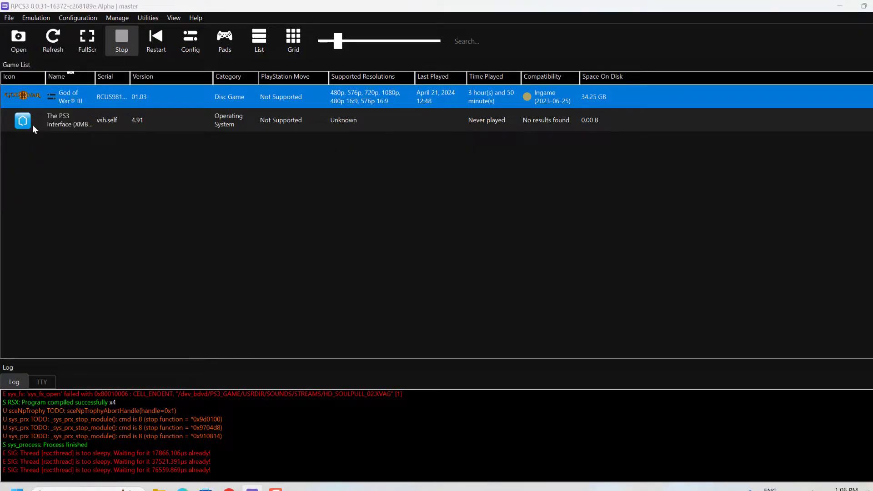
{"action": "left_click", "coordinate": [177, 42]}
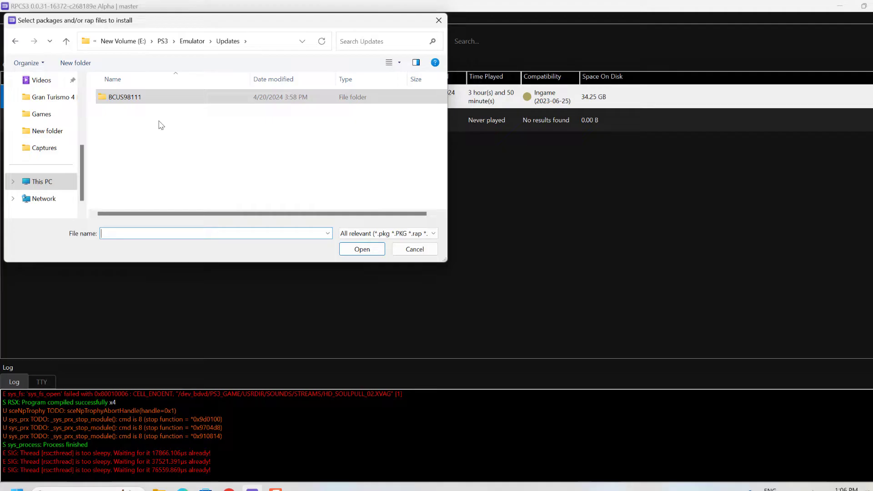
{"action": "right_click", "coordinate": [119, 97]}
{"action": "left_click", "coordinate": [288, 127]}
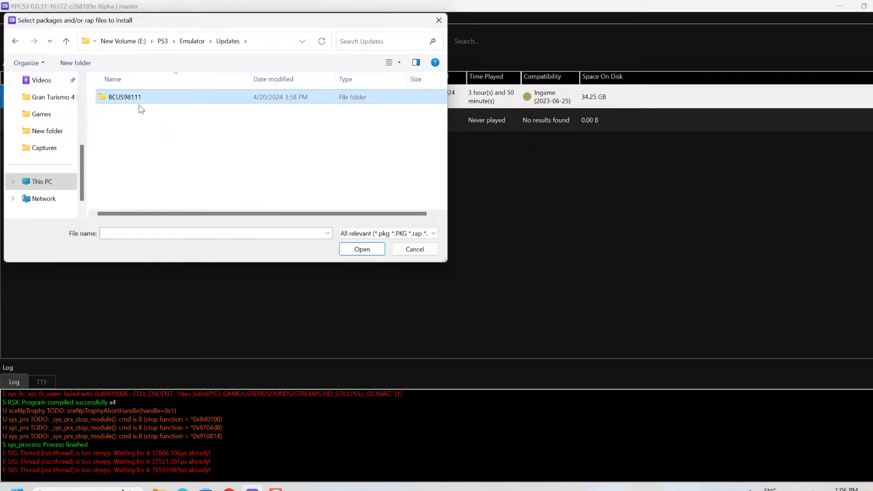
{"action": "left_click", "coordinate": [407, 252]}
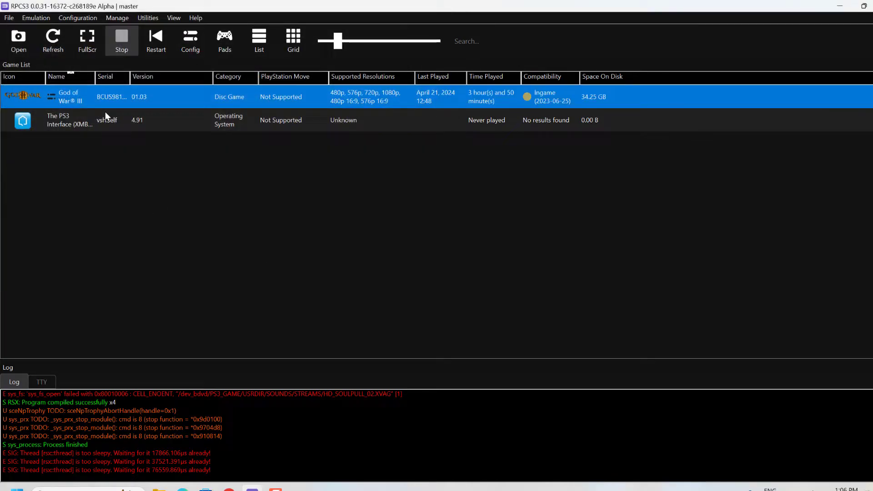
Step: Manage the game patches for God of War III, declining the patch update, and save the BCUS98111 v.01.03 patch selection
{"action": "right_click", "coordinate": [155, 96]}
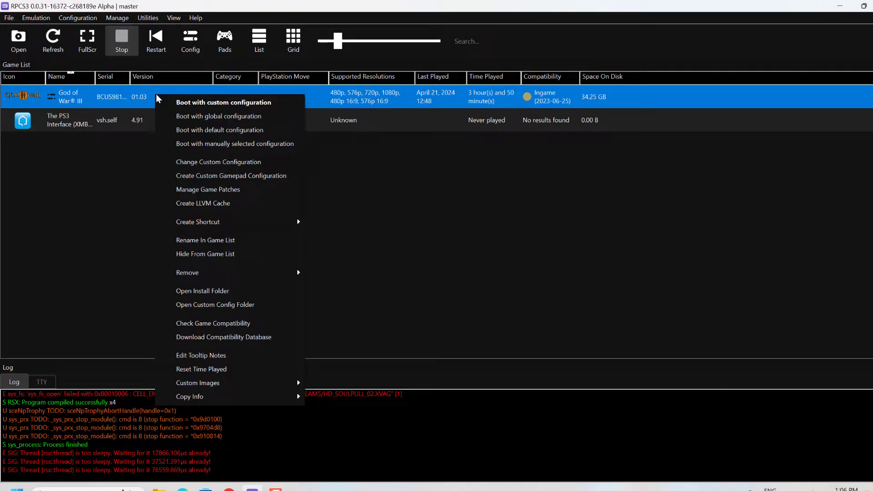
{"action": "left_click", "coordinate": [204, 188]}
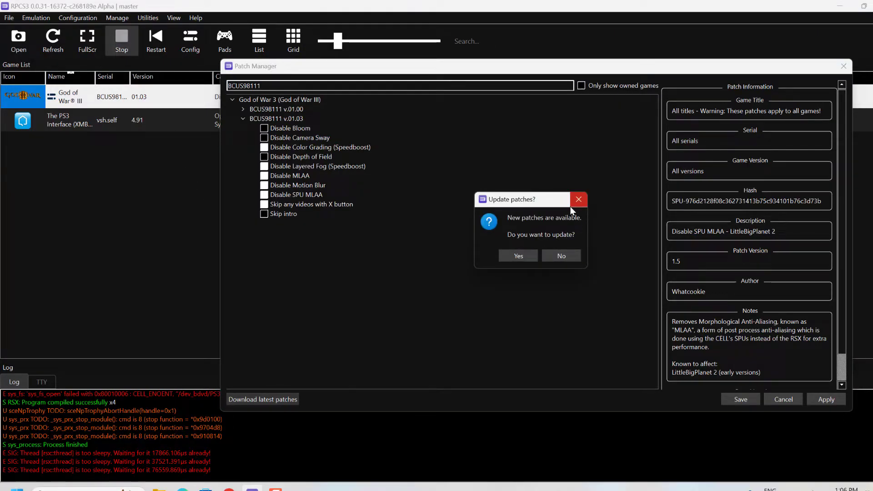
{"action": "left_click", "coordinate": [571, 206]}
{"action": "left_click_drag", "start_coordinate": [262, 86], "coordinate": [194, 87]}
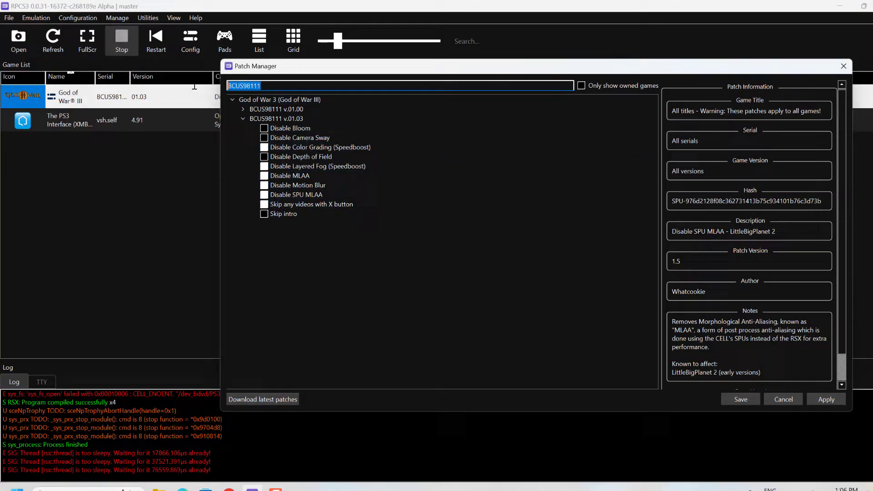
{"action": "left_click", "coordinate": [268, 86]}
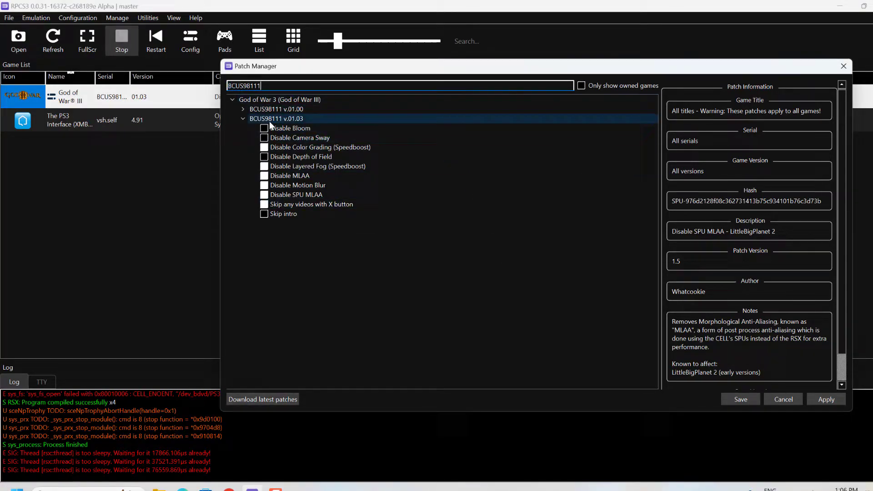
{"action": "left_click", "coordinate": [243, 118]}
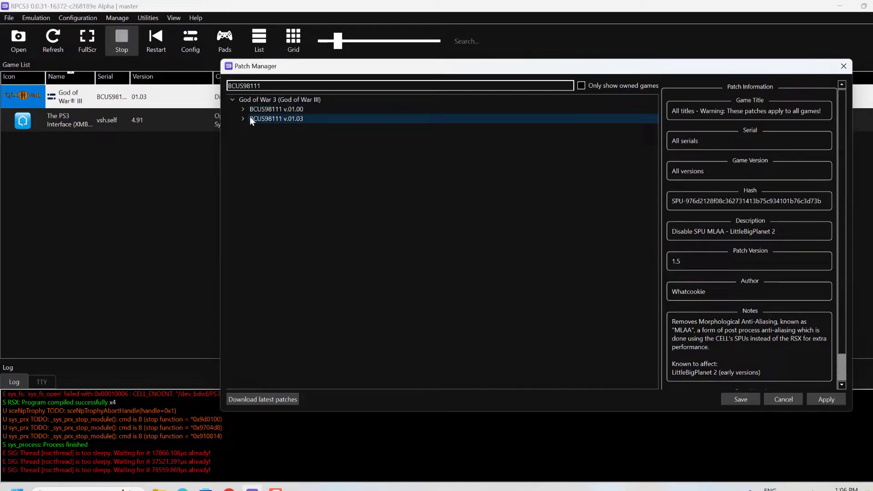
{"action": "left_click", "coordinate": [244, 118]}
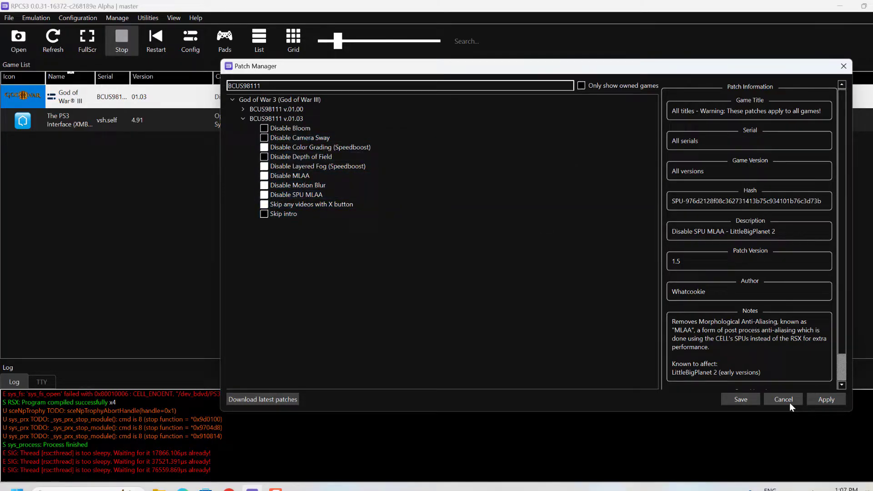
{"action": "left_click", "coordinate": [743, 402]}
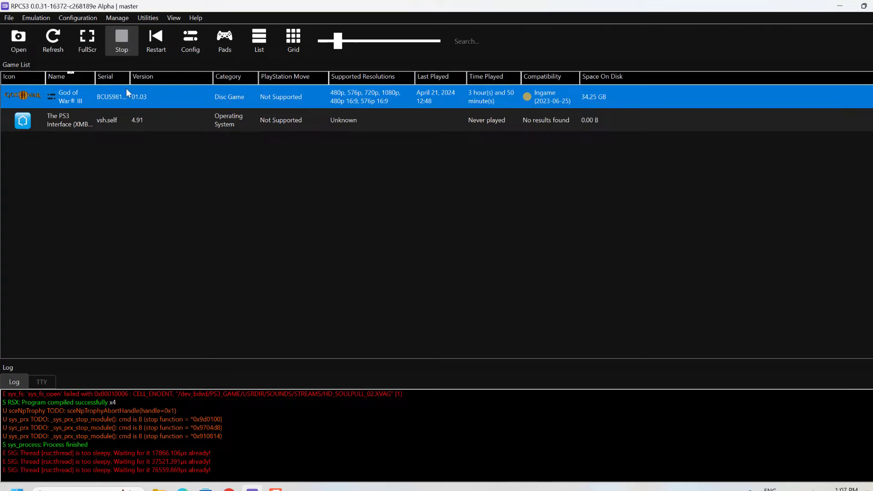
Step: In God of War III's custom configuration, set SPU XFloat Accuracy to Relaxed XFloat and SPU Block Size to Mega
{"action": "right_click", "coordinate": [178, 96]}
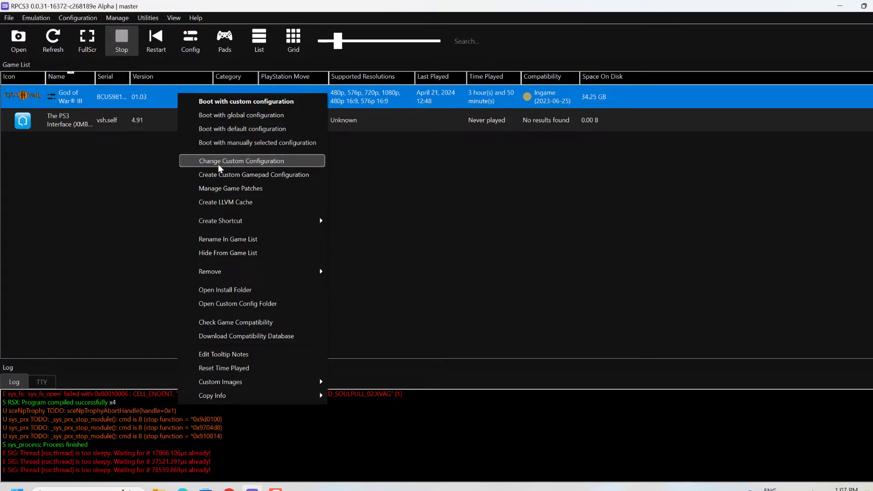
{"action": "left_click", "coordinate": [256, 162]}
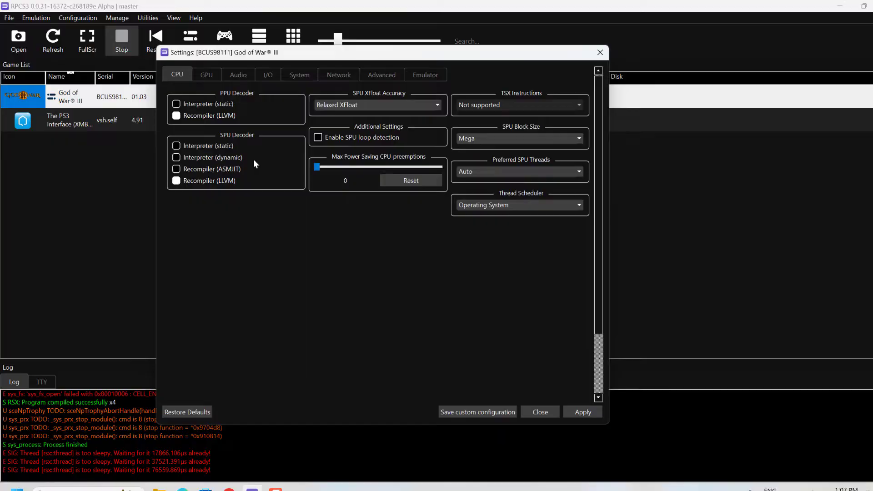
{"action": "left_click", "coordinate": [672, 160]}
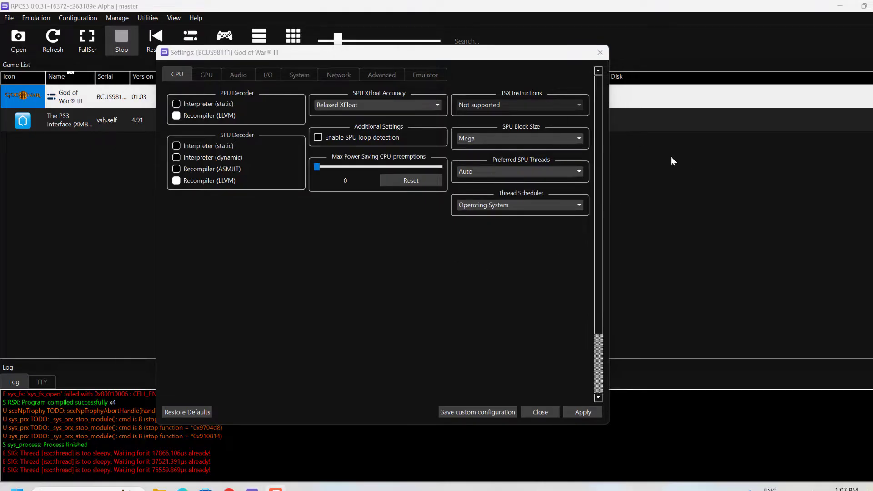
{"action": "left_click", "coordinate": [565, 172]}
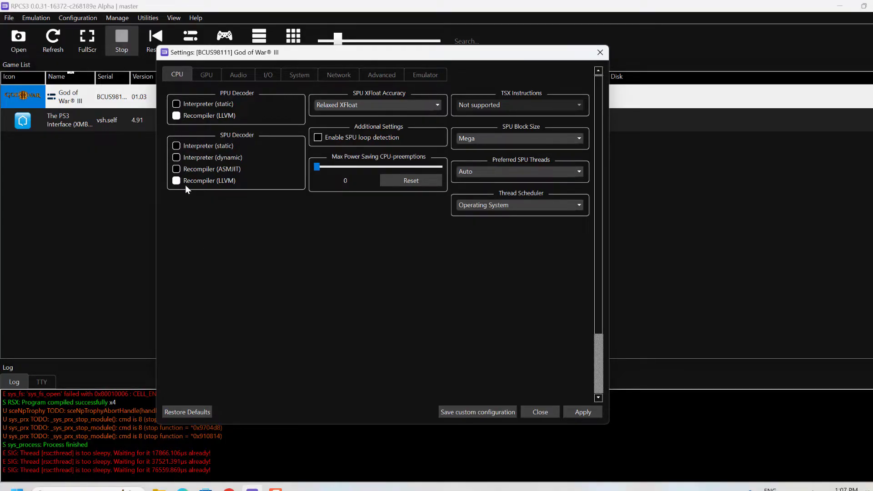
{"action": "left_click", "coordinate": [370, 106]}
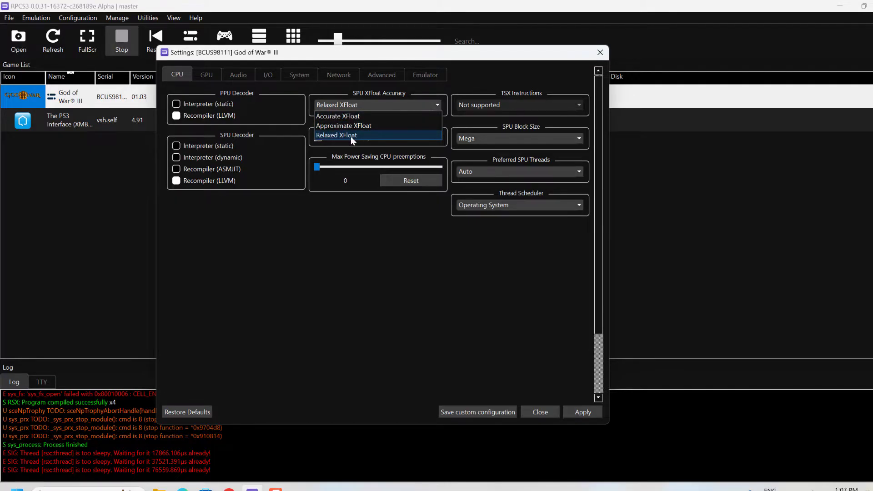
{"action": "left_click", "coordinate": [369, 136]}
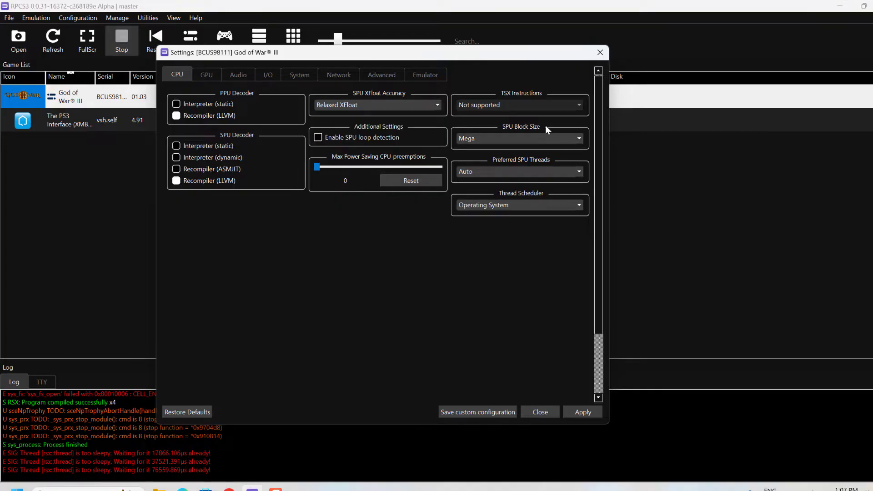
{"action": "left_click", "coordinate": [540, 143]}
{"action": "left_click", "coordinate": [492, 163]}
Step: Review the renderer and graphics device choices plus the Advanced, System and Emulator settings of the custom configuration
{"action": "left_click", "coordinate": [205, 77]}
{"action": "left_click", "coordinate": [196, 106]}
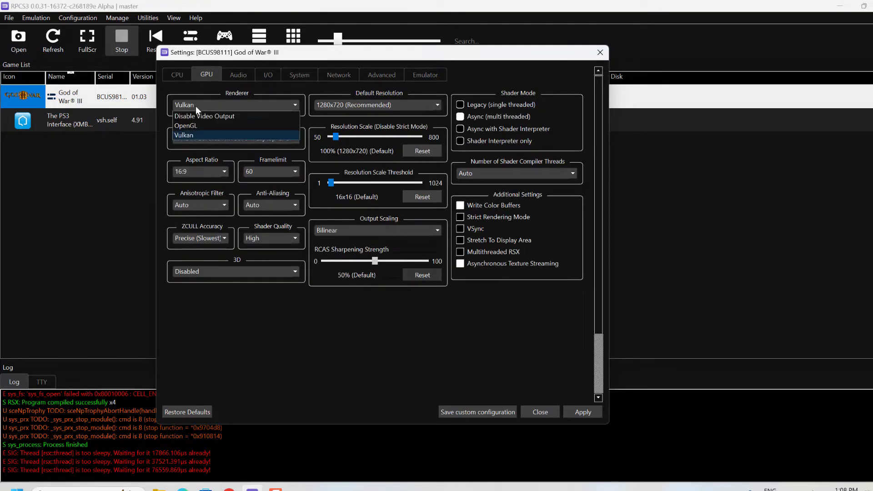
{"action": "left_click", "coordinate": [170, 206]}
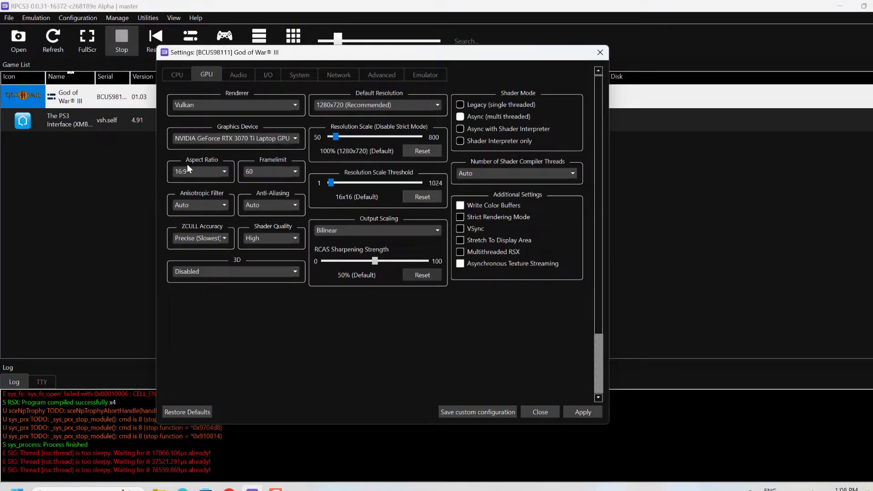
{"action": "left_click", "coordinate": [244, 143]}
{"action": "left_click", "coordinate": [244, 142]}
{"action": "left_click", "coordinate": [391, 74]}
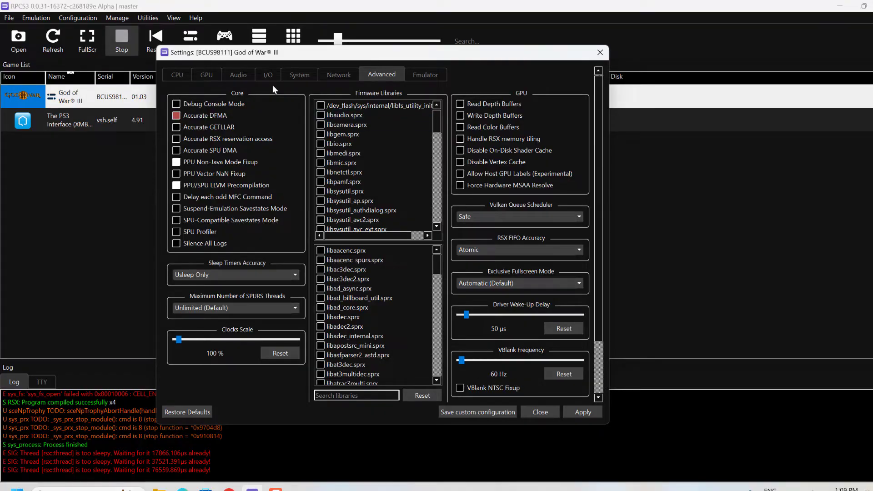
{"action": "left_click", "coordinate": [301, 74]}
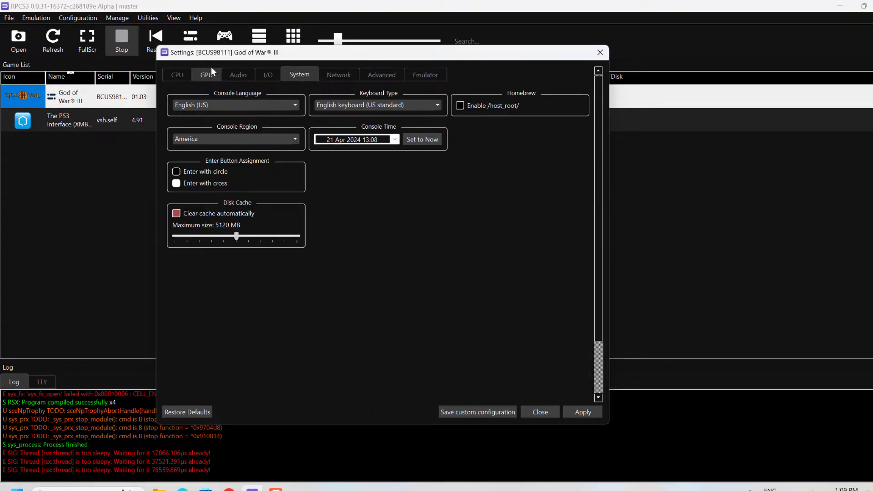
{"action": "left_click", "coordinate": [424, 75]}
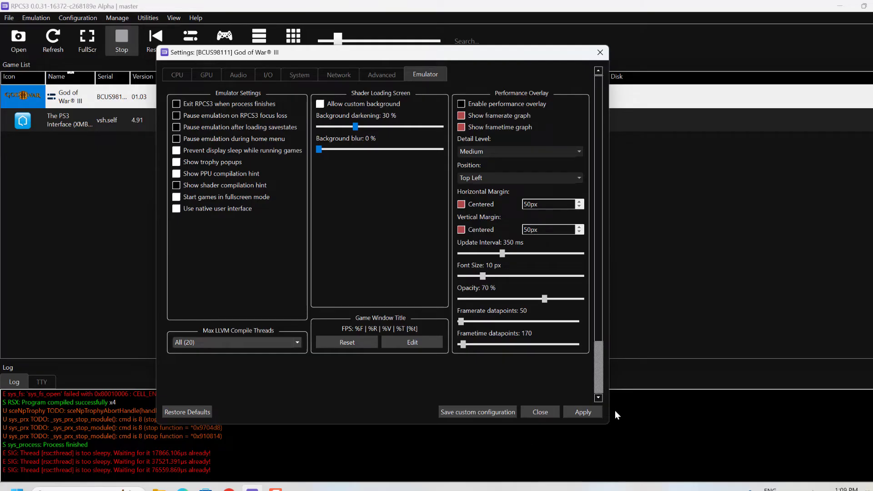
Step: Save the custom configuration and boot God of War III with it
{"action": "left_click", "coordinate": [493, 415]}
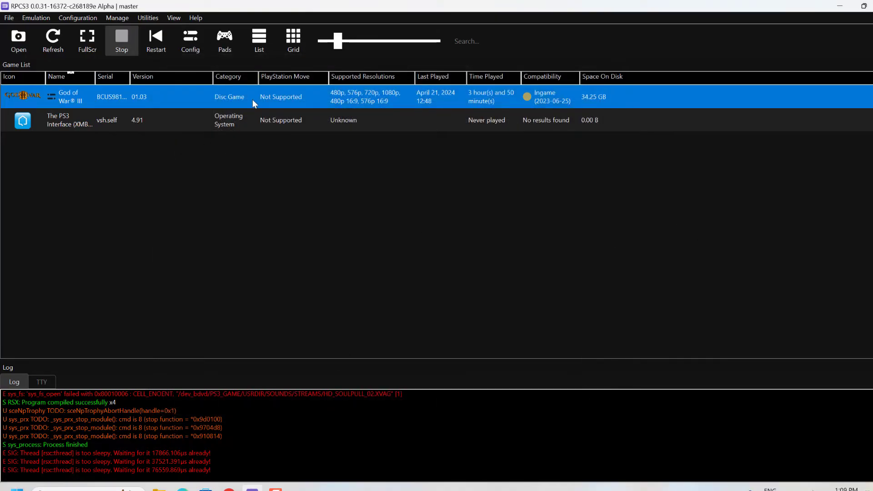
{"action": "right_click", "coordinate": [252, 99]}
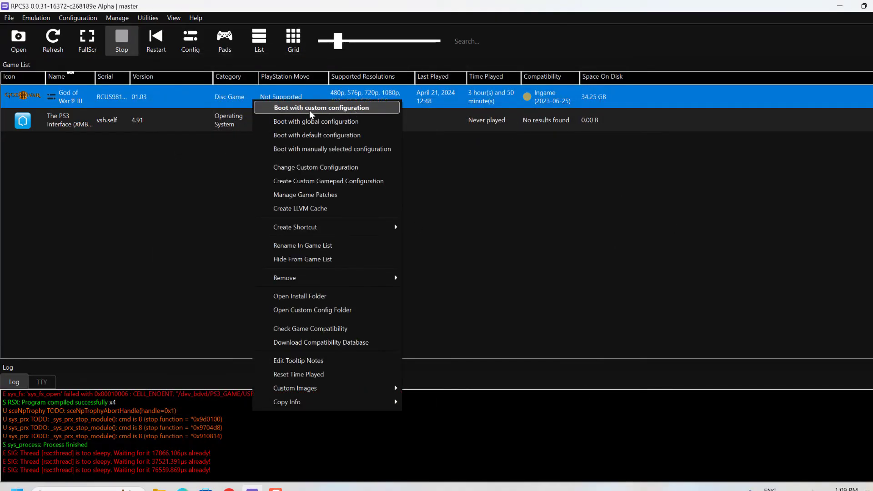
{"action": "left_click", "coordinate": [362, 107]}
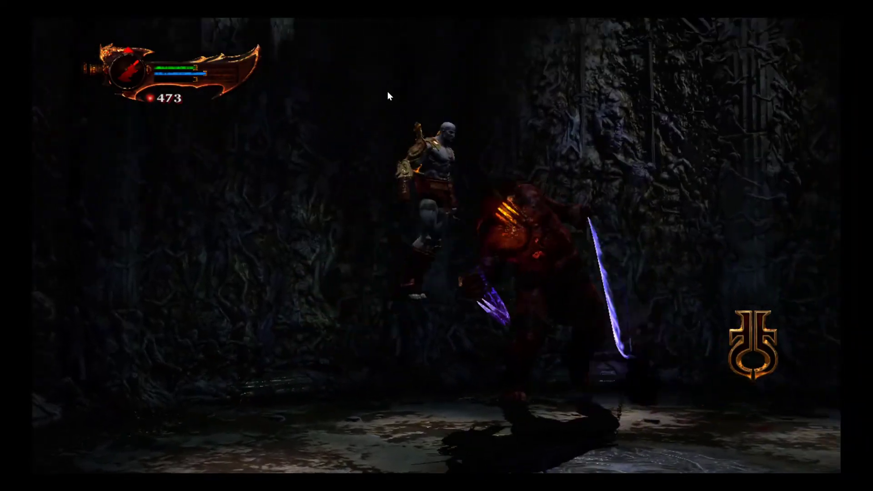